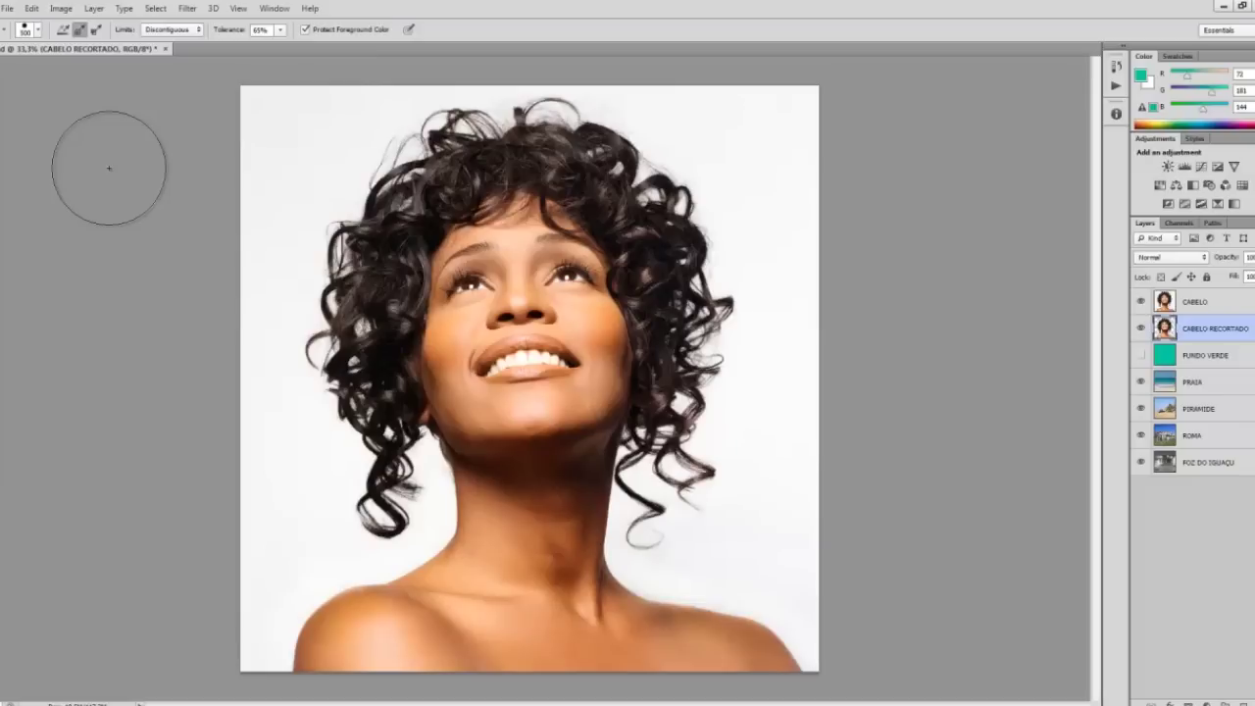
Preview the cut-out over the beach, pyramid, Colosseum and waterfall backgrounds, then zoom in.
click(1139, 301)
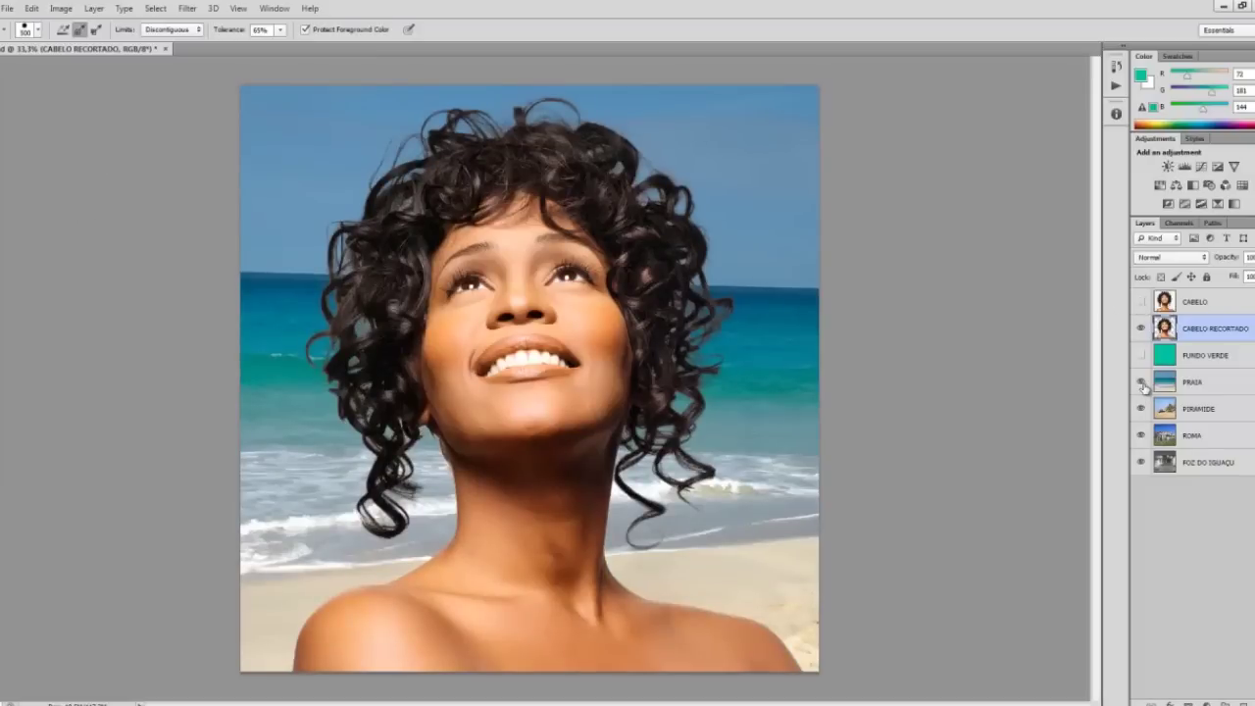
click(1140, 381)
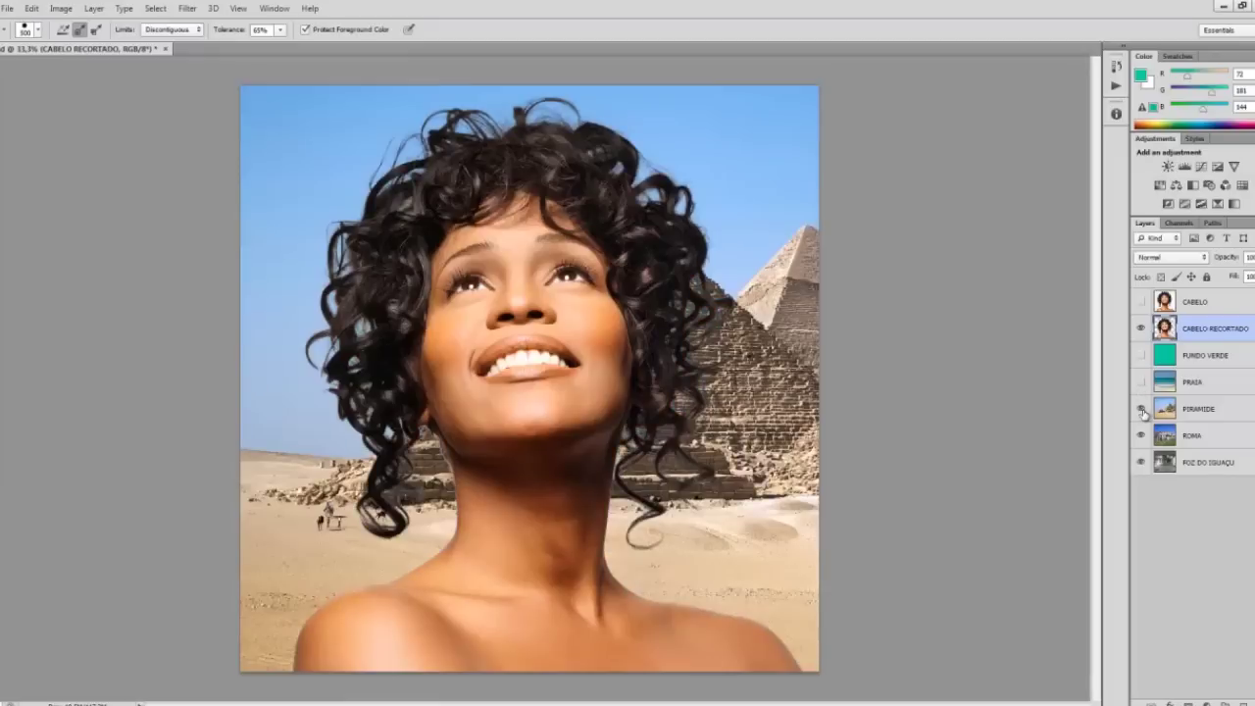
click(1140, 408)
click(1141, 437)
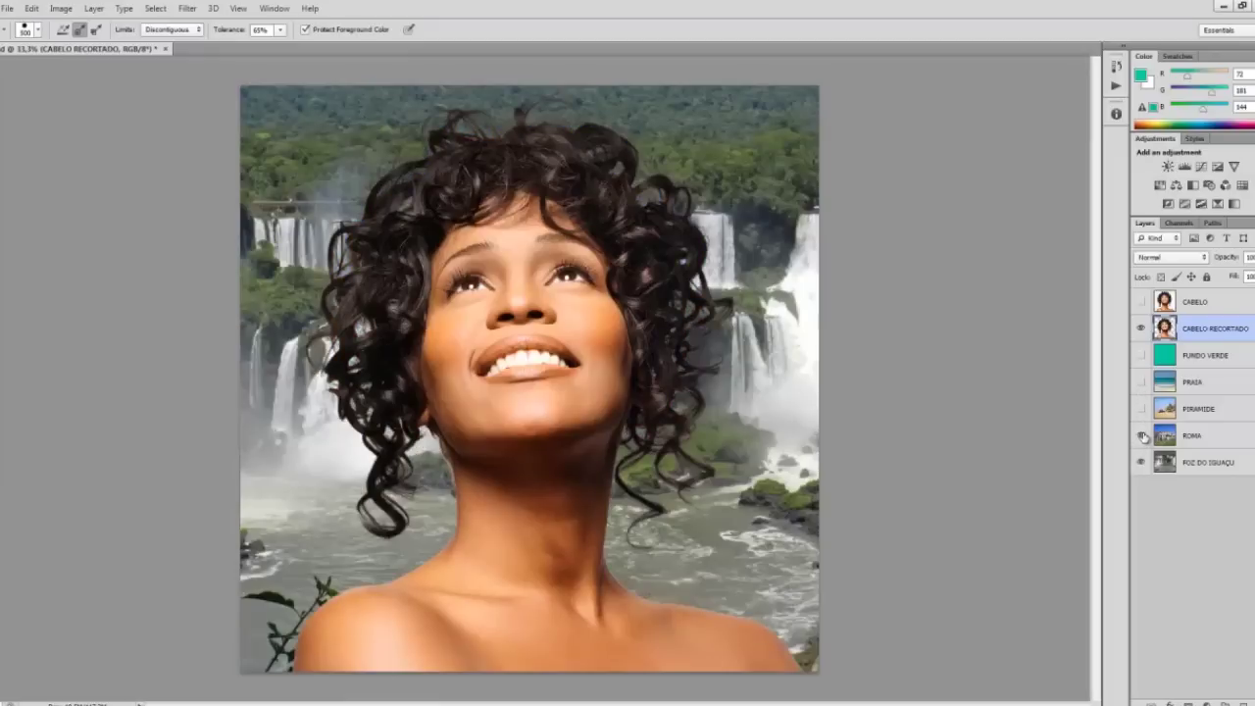
click(1141, 435)
click(1140, 409)
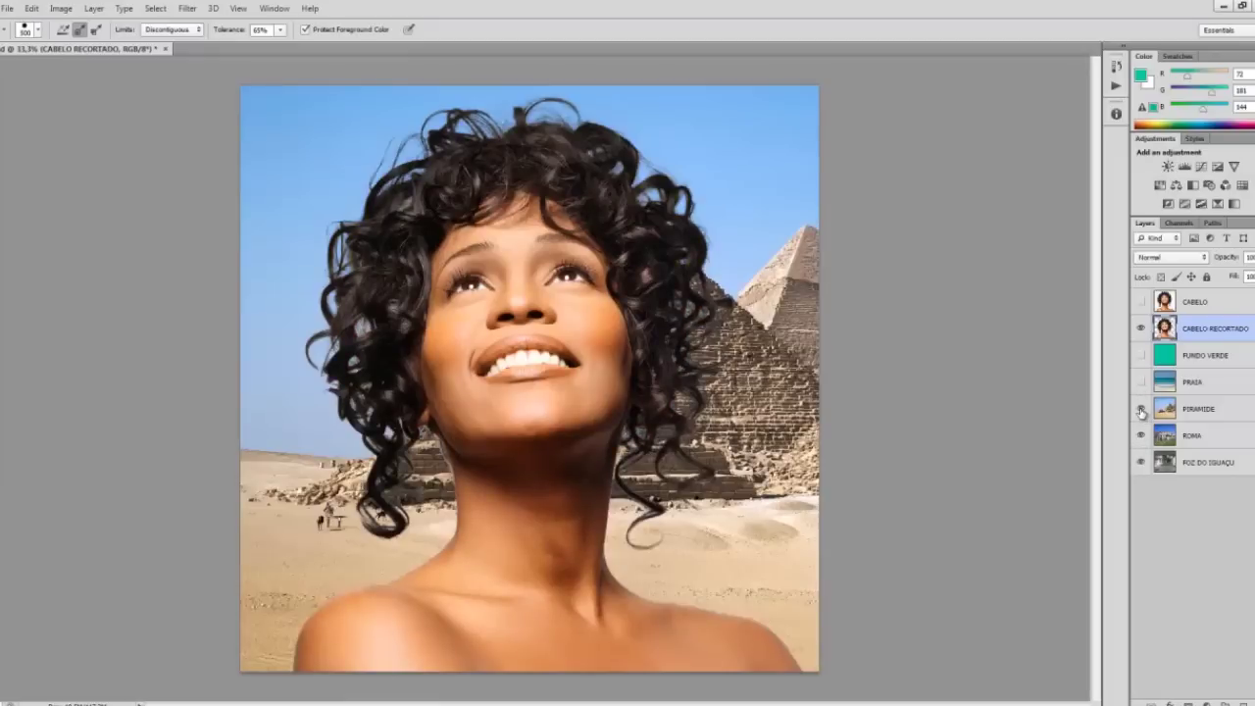
key(ctrl+plus)
scroll(573, 466, up, 5)
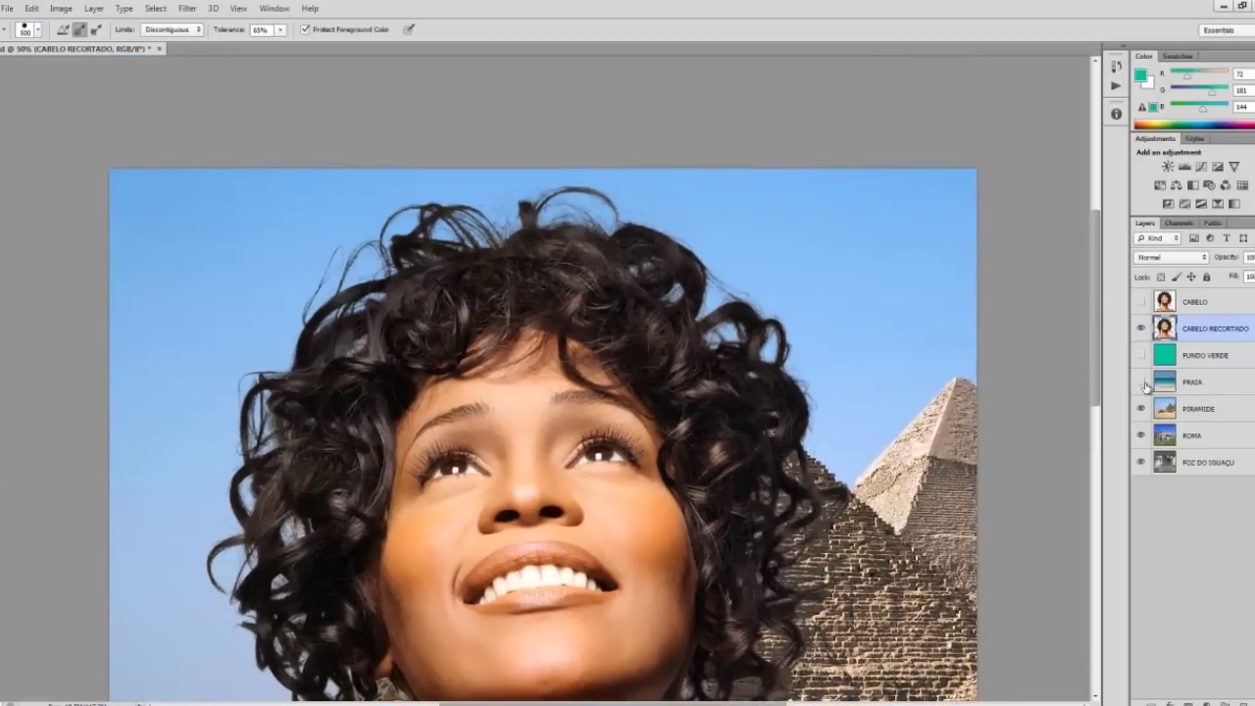
Restore the beach and green backgrounds, show and select CABELO, and hide CABELO RECORTADO.
click(1141, 383)
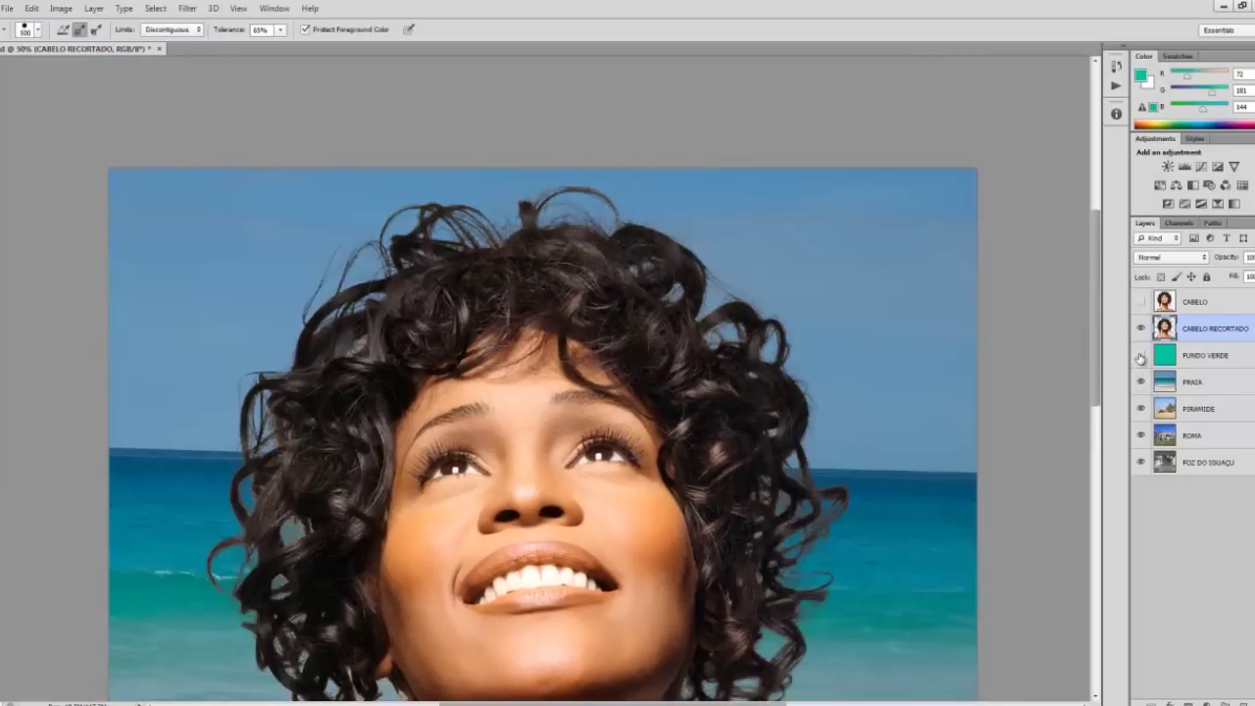
click(1140, 355)
key(ctrl+minus)
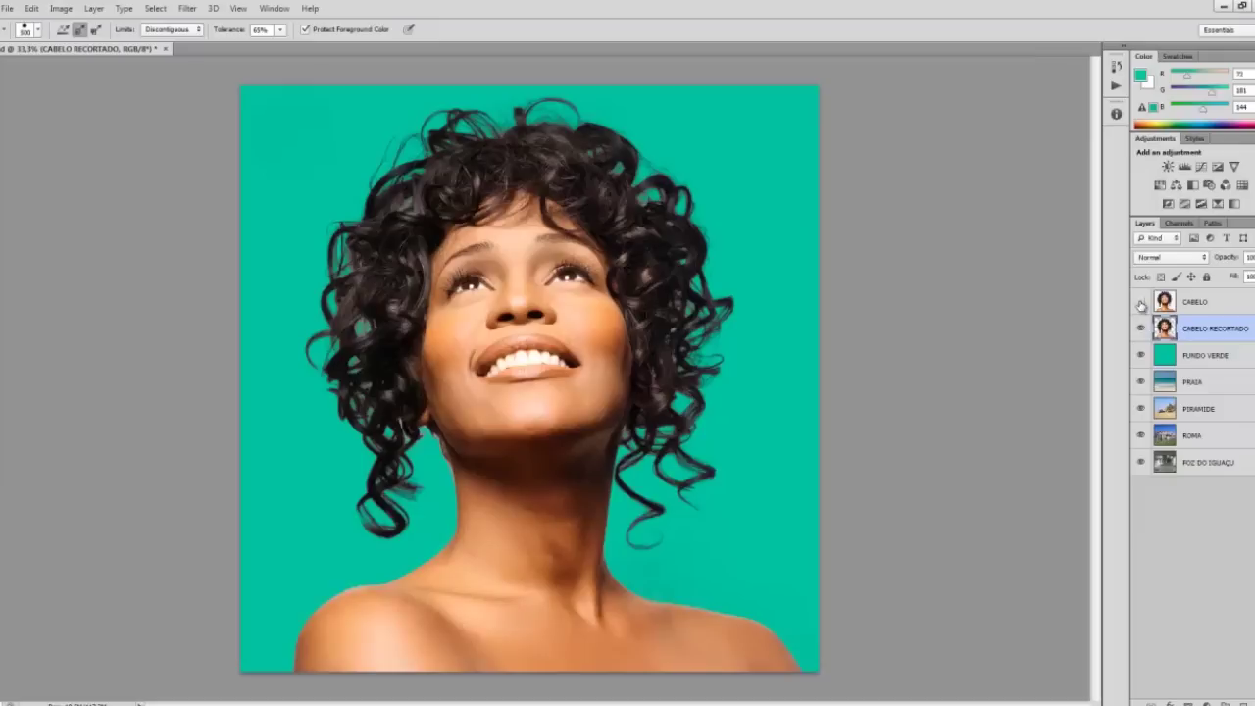
click(1141, 306)
click(1140, 328)
click(1176, 308)
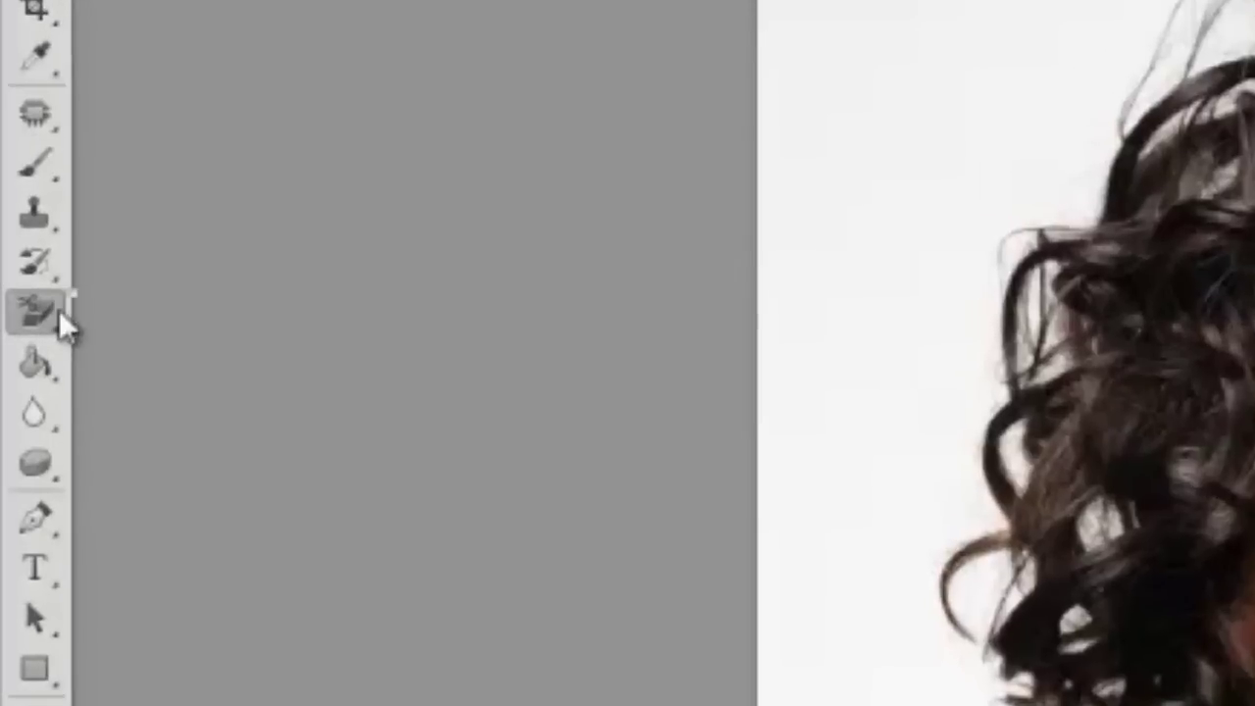
Set the Background Eraser to Discontiguous limits, 65% tolerance and Protect Foreground Color.
right_click(49, 303)
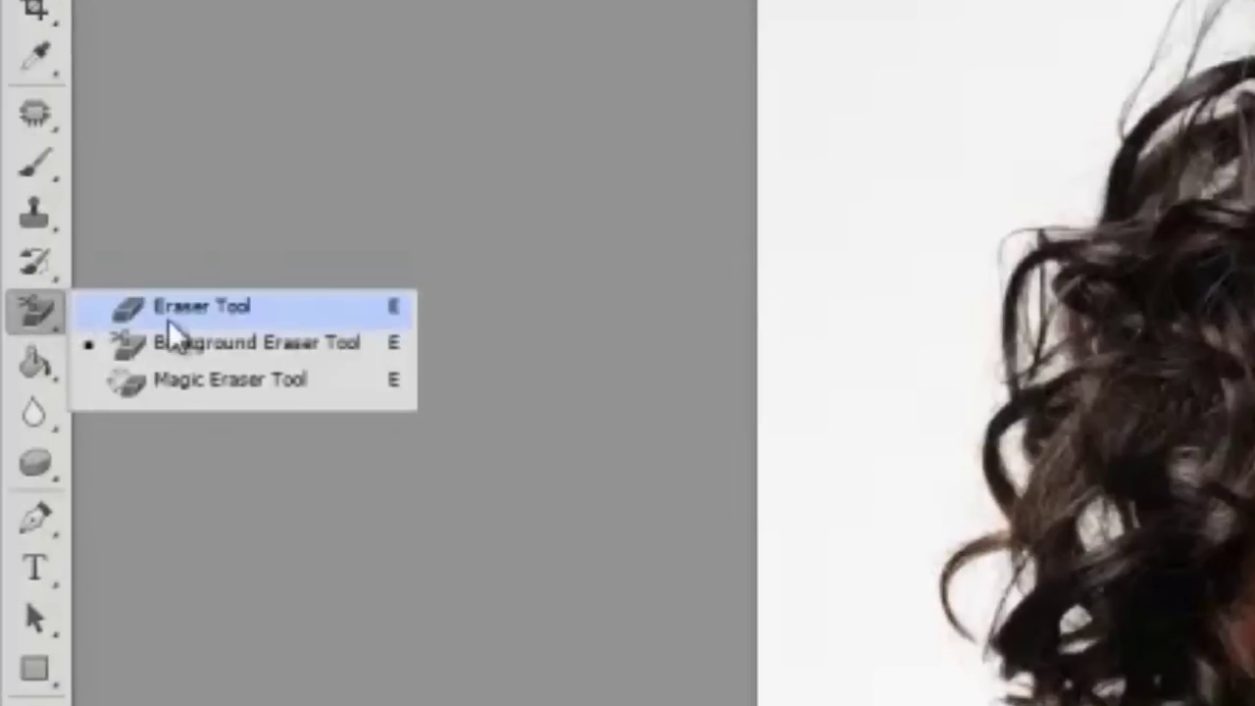
click(291, 348)
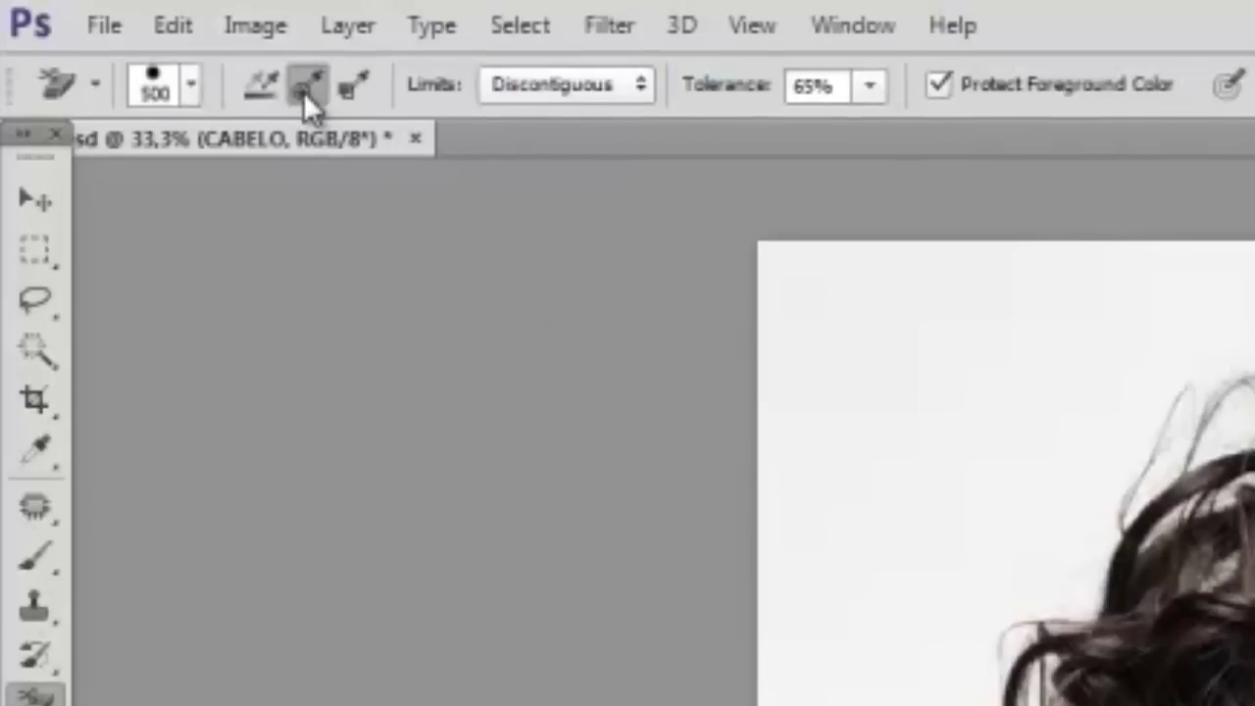
click(611, 86)
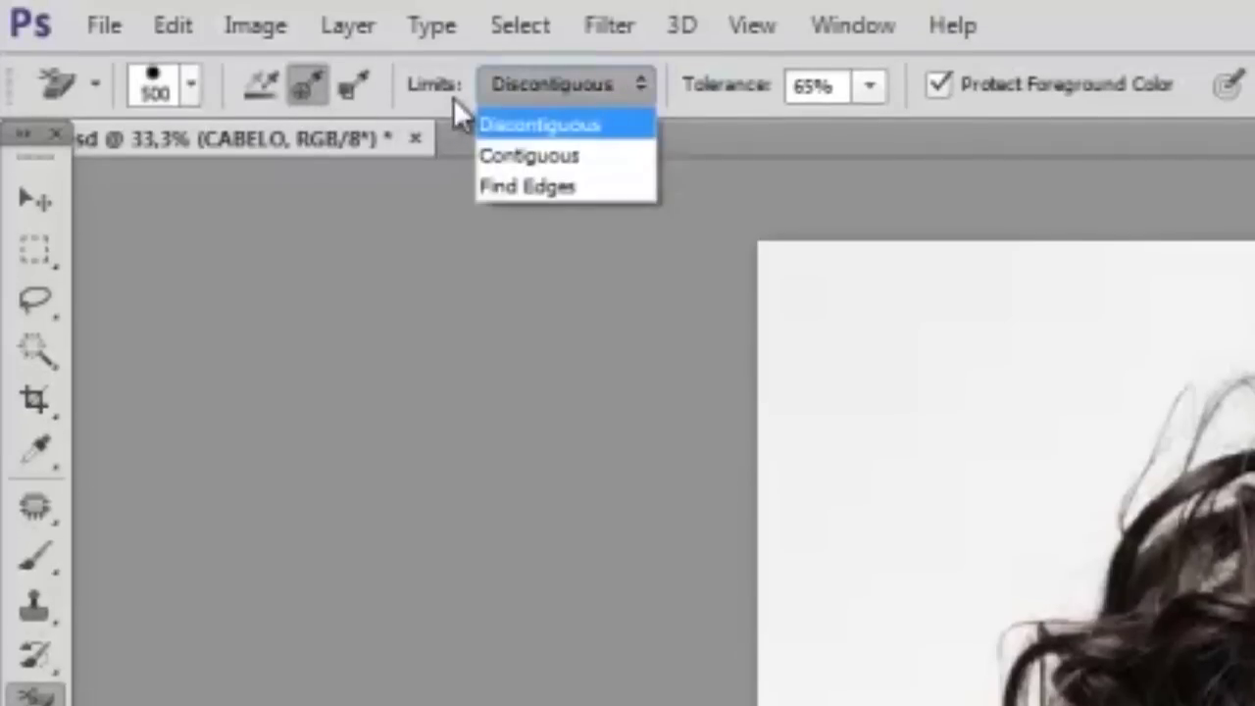
click(580, 127)
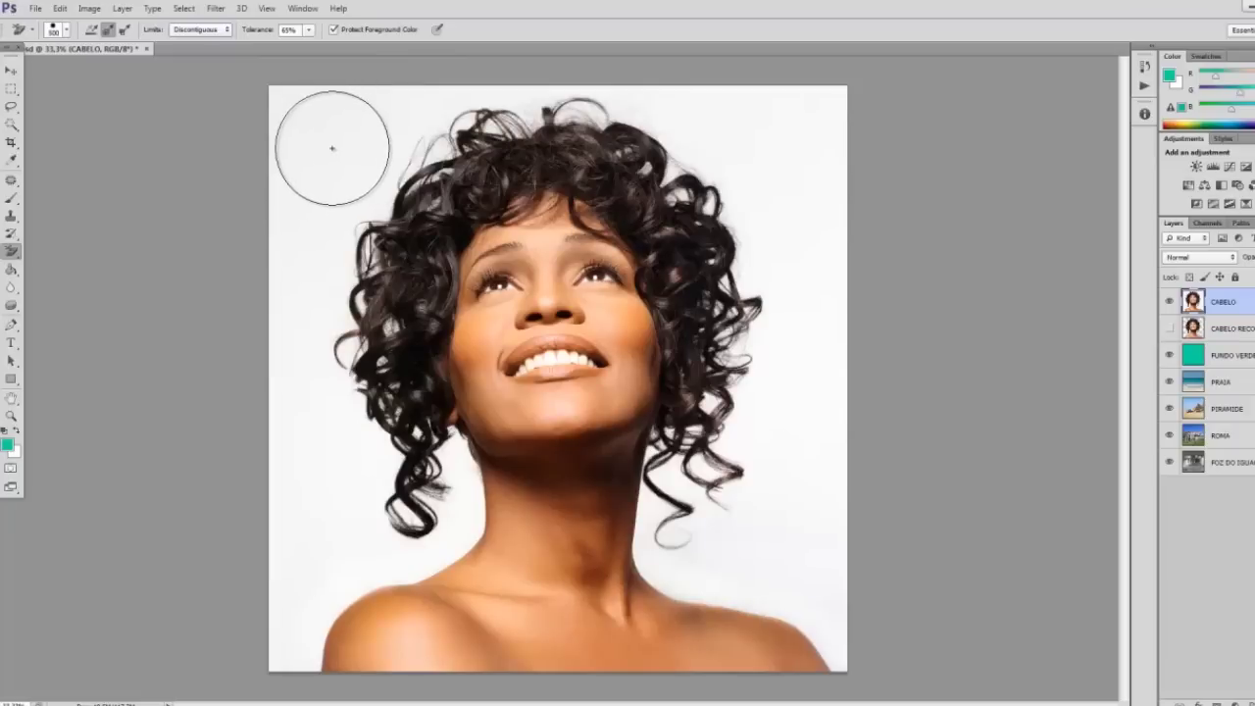
Erase the white backdrop along the top and left around the curly hair on CABELO.
click(330, 147)
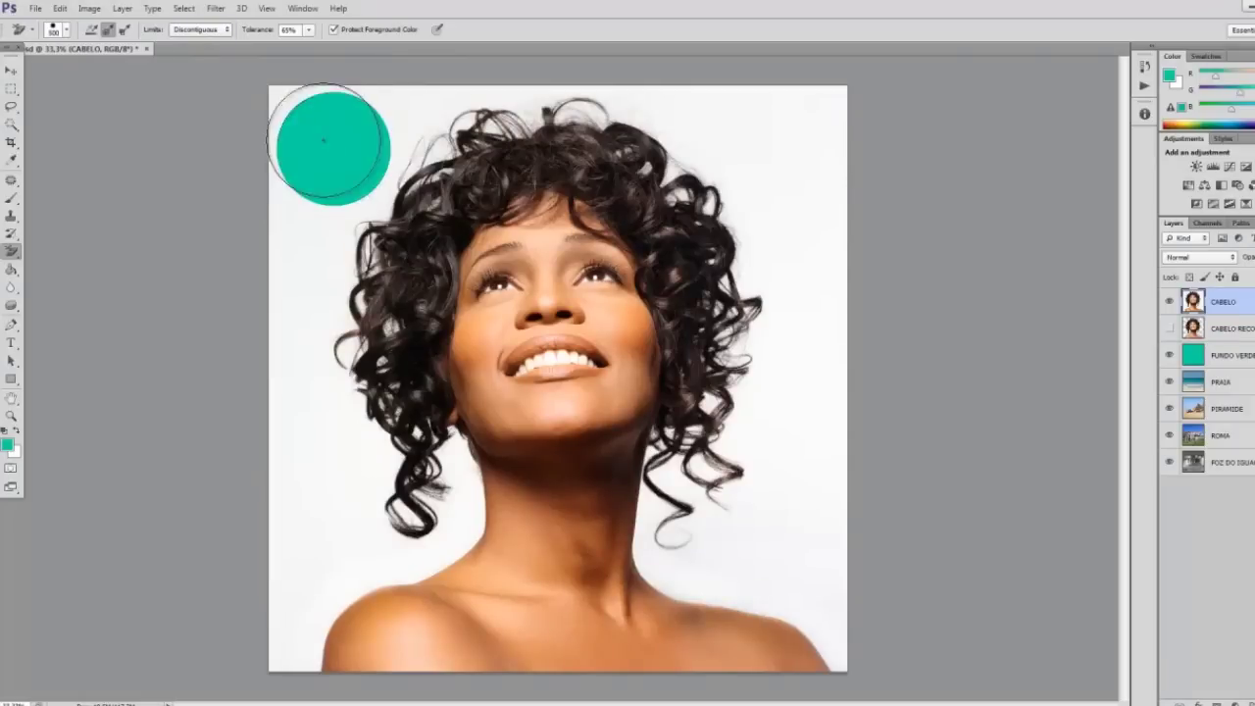
click(298, 146)
mouse_move(299, 145)
mouse_down()
mouse_move(269, 655)
mouse_move(313, 578)
mouse_move(446, 471)
mouse_move(392, 450)
mouse_move(347, 383)
mouse_move(323, 252)
mouse_move(378, 157)
mouse_move(402, 159)
mouse_move(462, 98)
mouse_move(840, 126)
mouse_move(819, 119)
mouse_move(810, 401)
mouse_move(832, 597)
mouse_move(821, 610)
mouse_move(686, 534)
mouse_move(677, 490)
mouse_move(731, 436)
mouse_move(715, 499)
mouse_move(756, 316)
mouse_move(721, 164)
mouse_move(629, 116)
mouse_move(513, 97)
mouse_move(330, 134)
mouse_move(376, 206)
mouse_move(327, 338)
mouse_move(362, 486)
mouse_move(359, 197)
mouse_move(574, 98)
mouse_move(734, 202)
mouse_move(754, 412)
mouse_move(702, 511)
mouse_up()
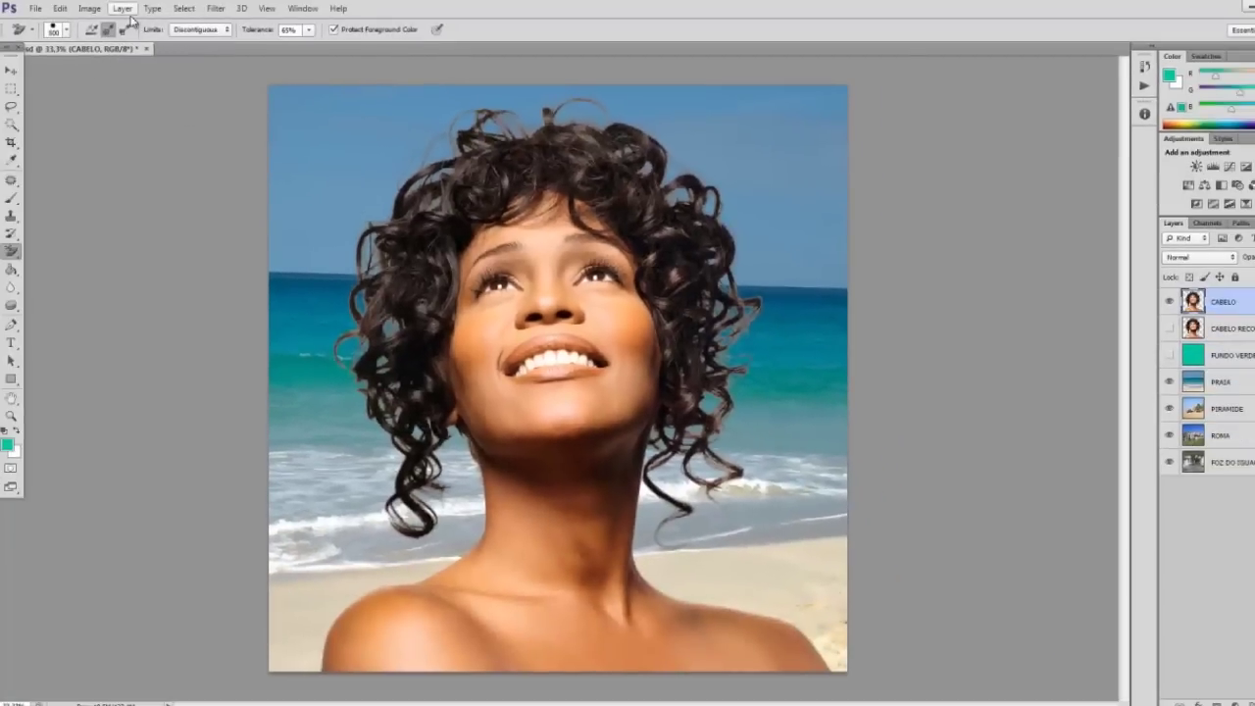
click(121, 8)
mouse_move(186, 475)
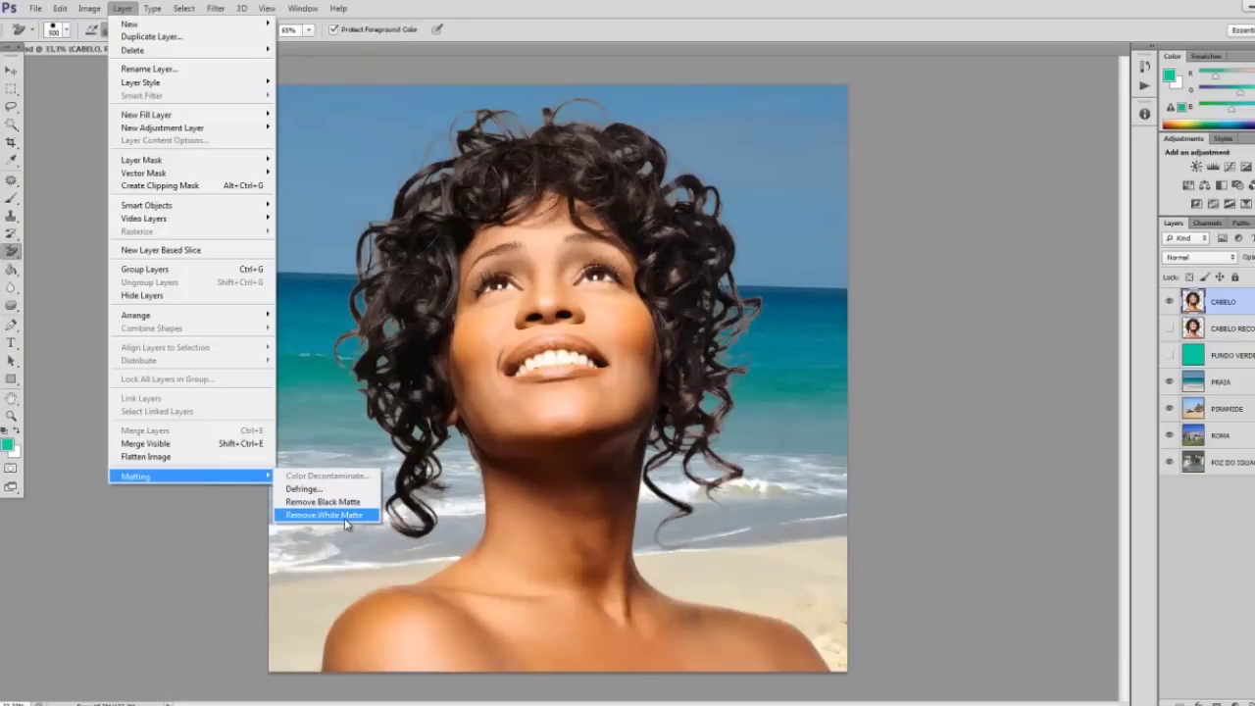
Apply Layer > Matting > Remove White Matte to CABELO.
click(345, 516)
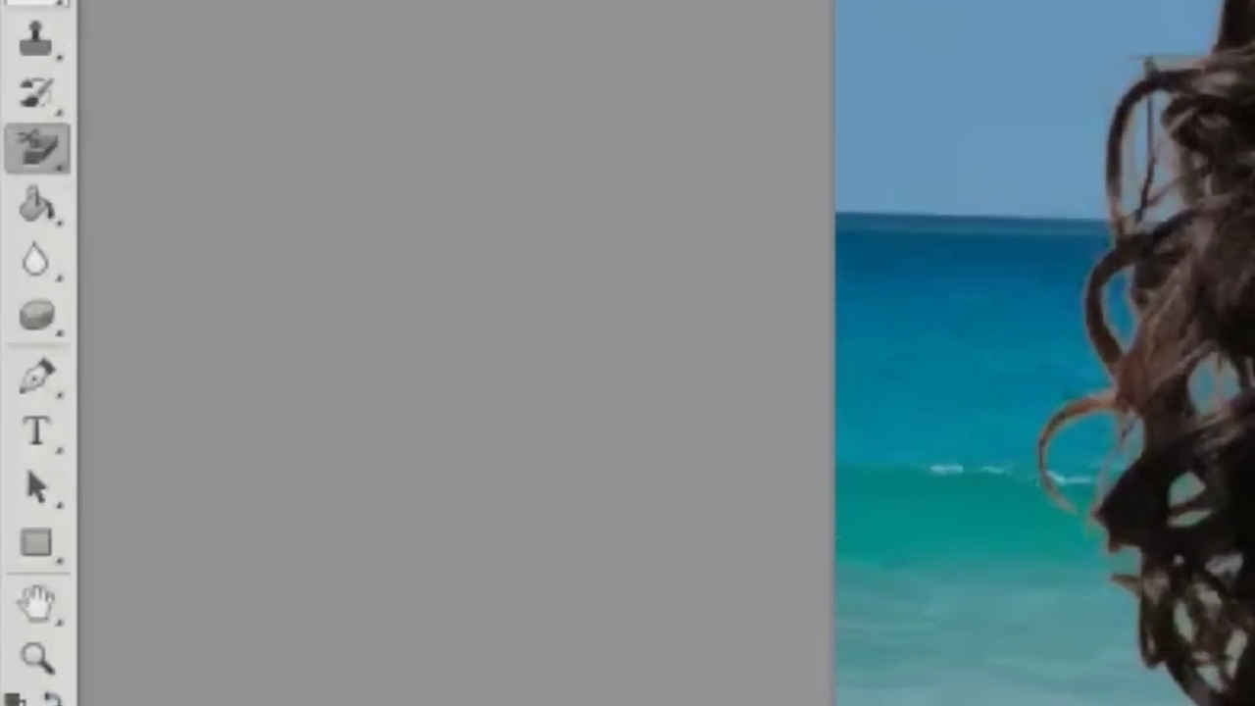
Desaturate the woman's face with an enlarged Sponge brush.
click(44, 316)
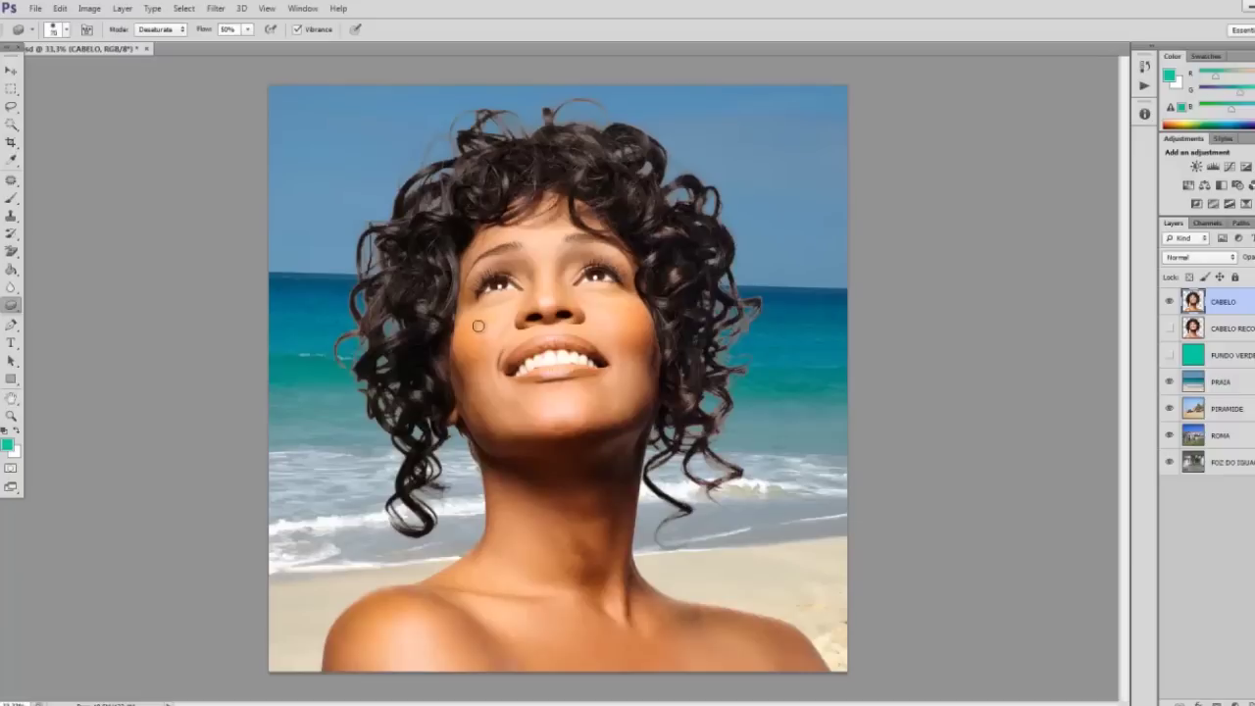
key(bracketright)
key(bracketright)
key(bracketright)
key(bracketright)
key(bracketright)
key(bracketright)
key(bracketright)
key(bracketright)
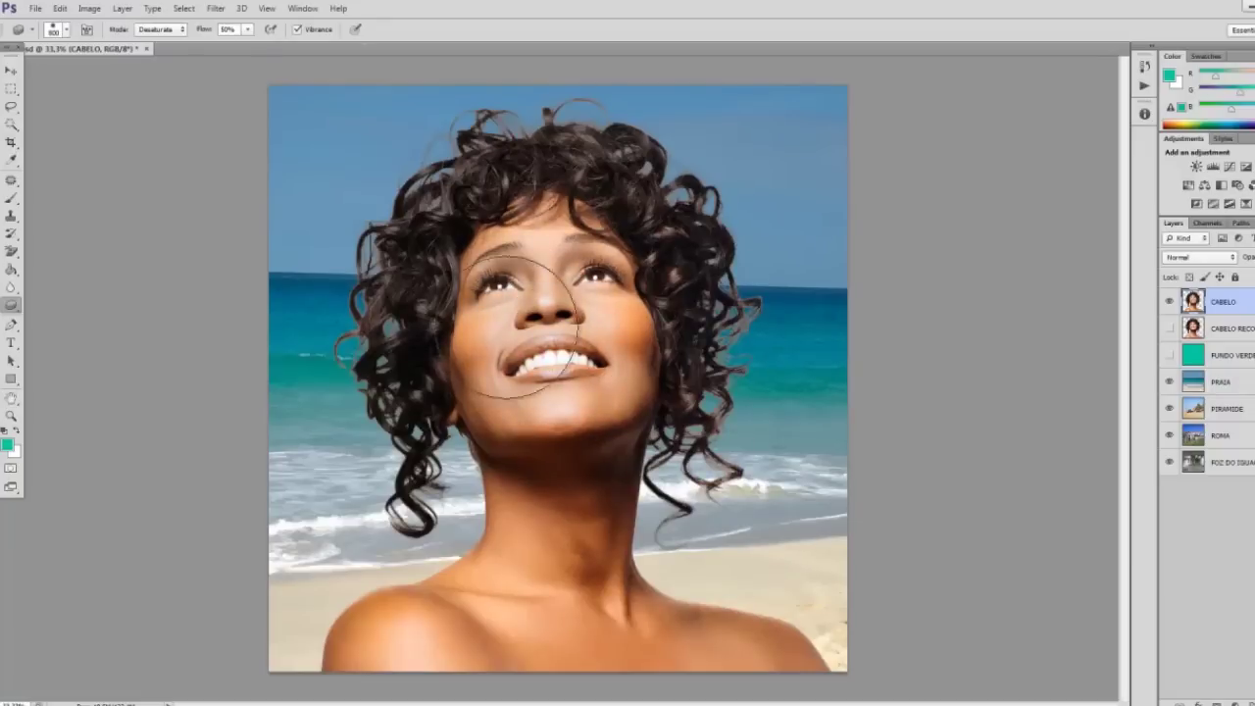
drag(546, 299, 556, 489)
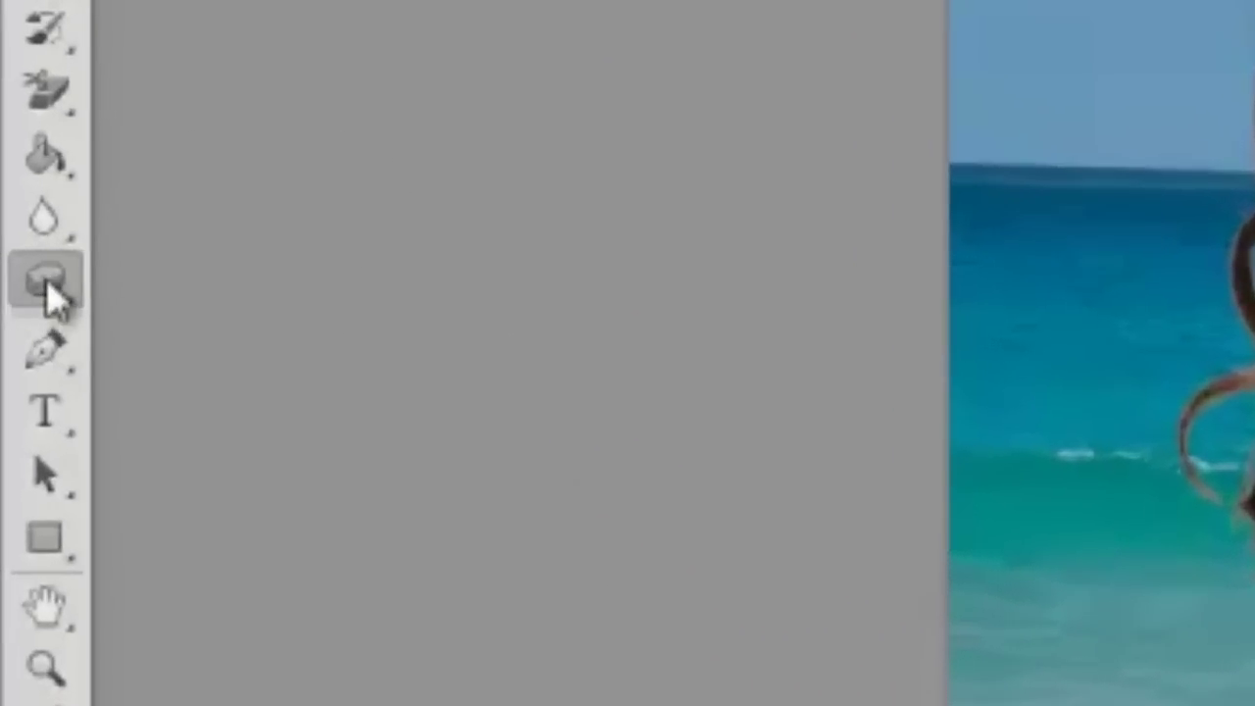
Try darkening the face with an 800-size Burn brush, then undo it.
click(34, 294)
click(182, 323)
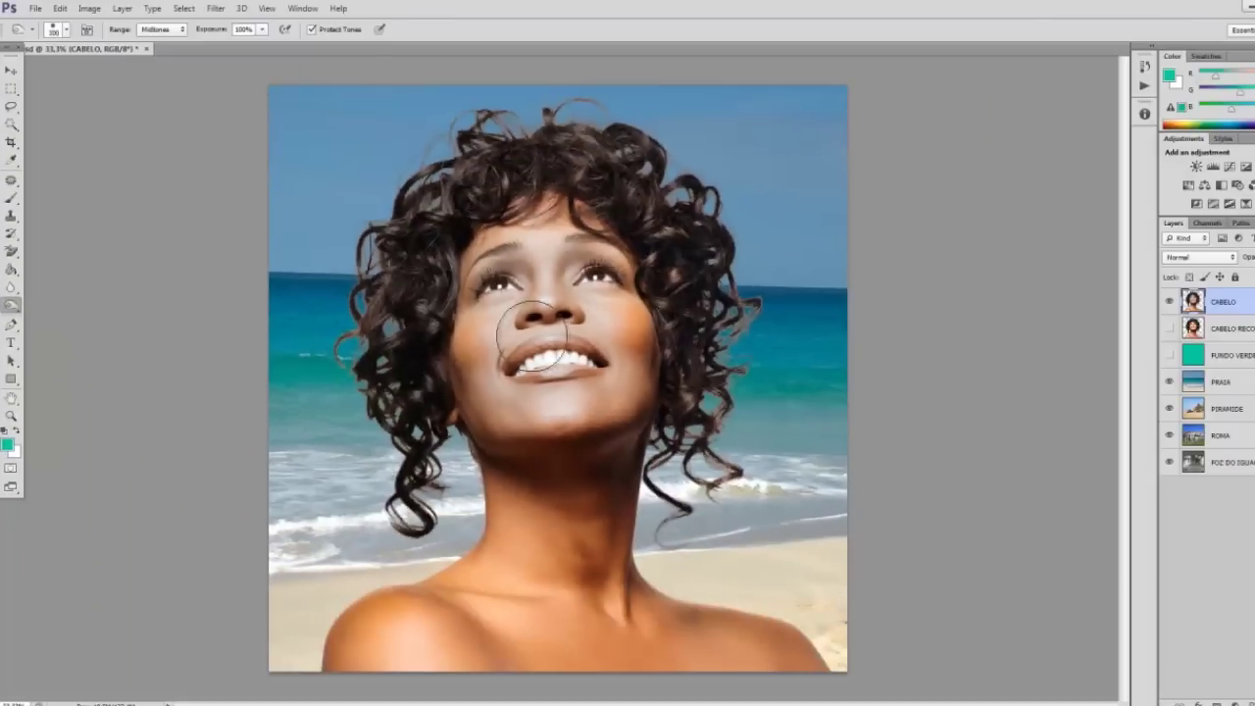
key(bracketright)
key(bracketright)
key(bracketright)
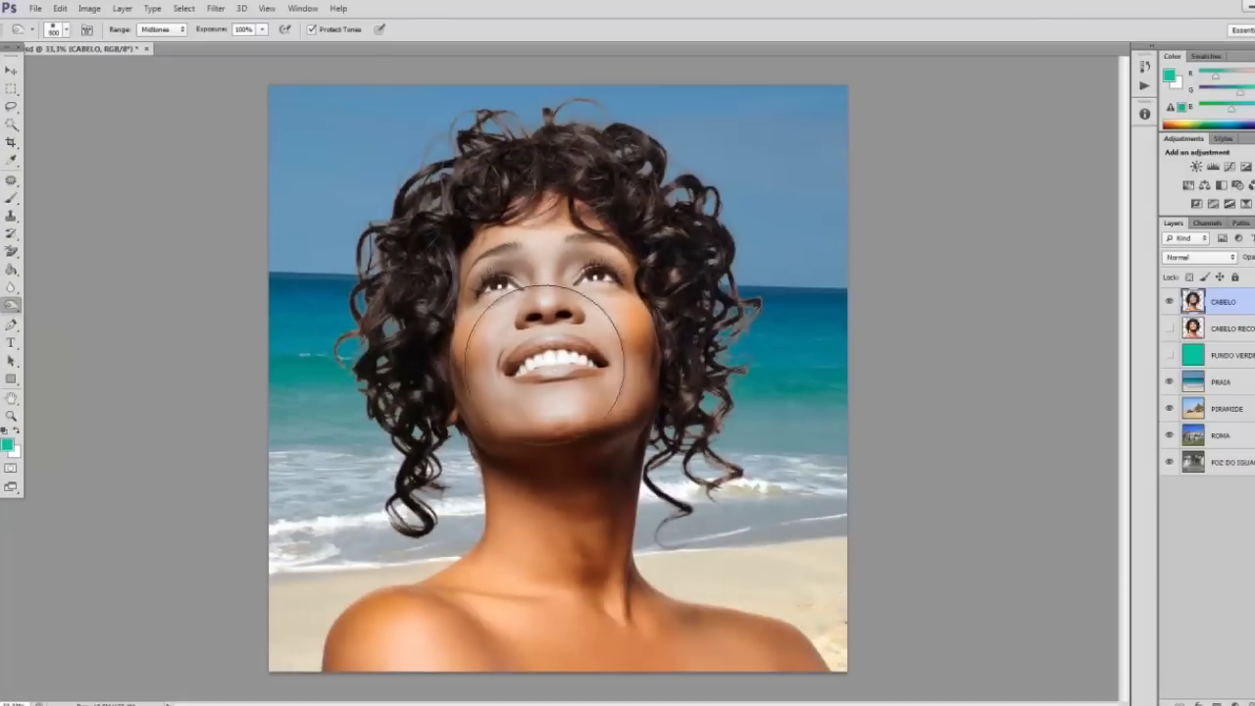
drag(539, 372, 555, 392)
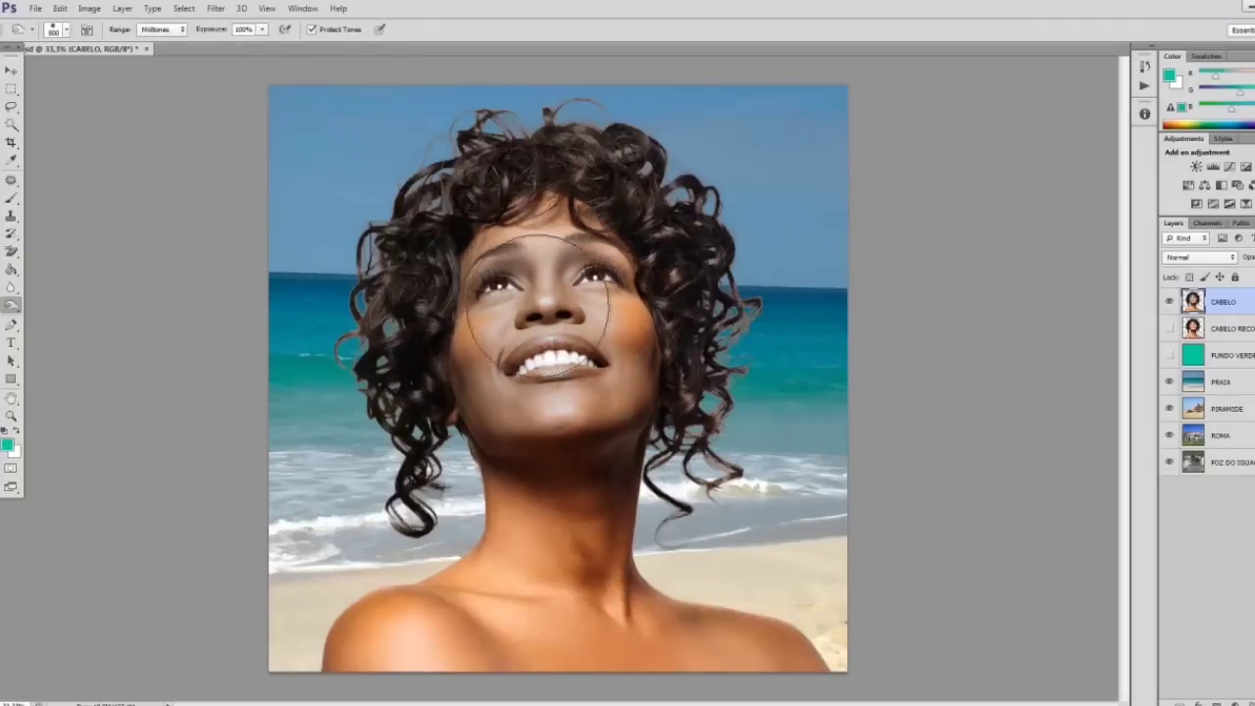
key(ctrl+z)
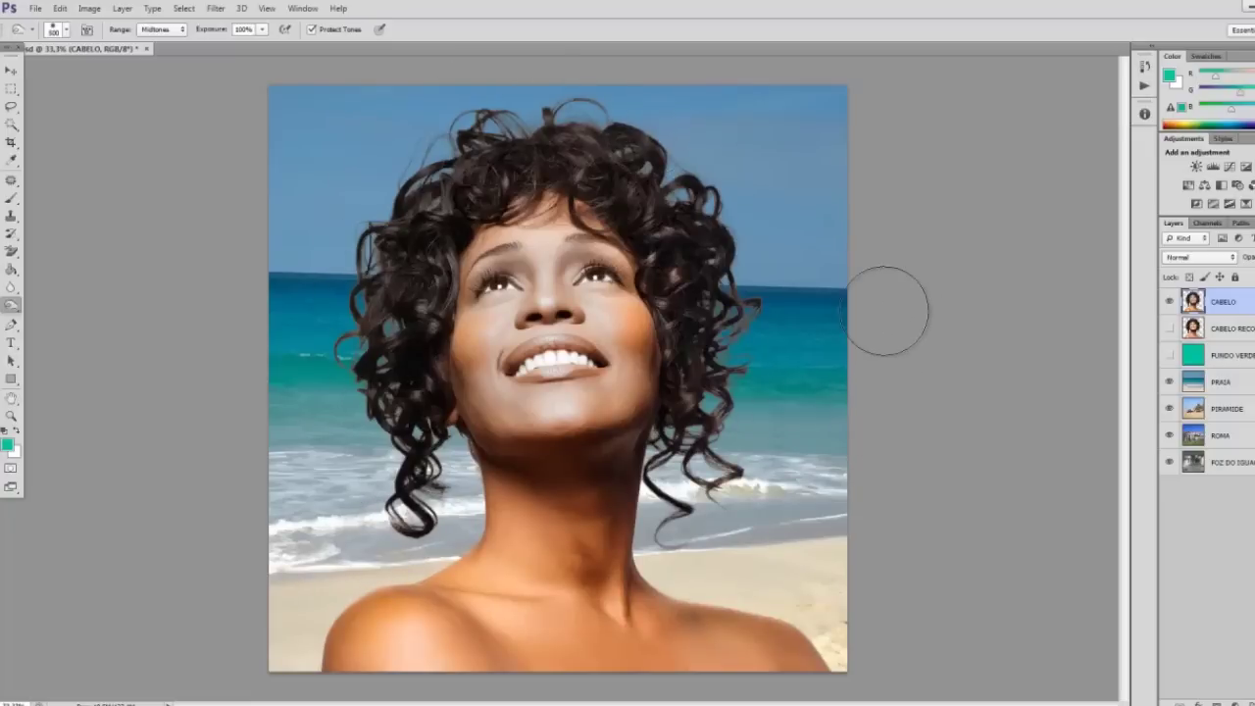
Zoom in and lighten the top hair strands with a 90 px Dodge brush.
key(ctrl+plus)
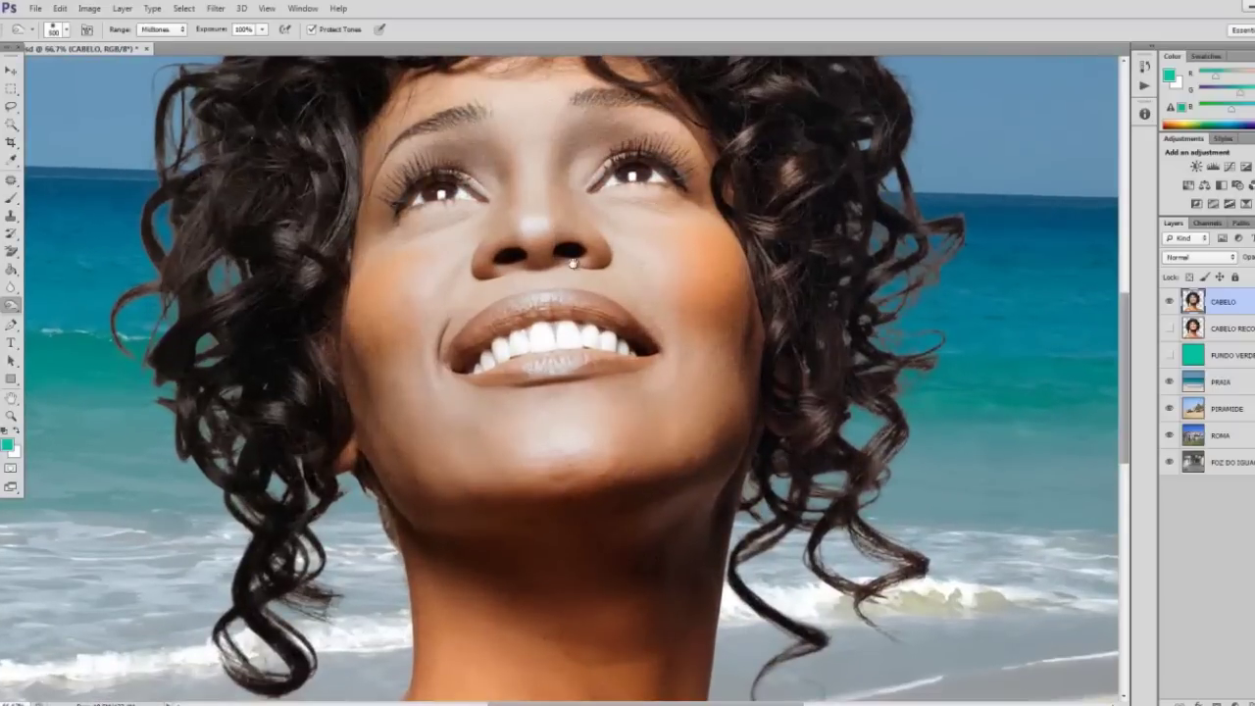
drag(572, 263, 615, 552)
key(bracketleft)
key(bracketleft)
key(bracketleft)
mouse_move(377, 191)
mouse_down()
mouse_move(417, 142)
mouse_move(517, 164)
mouse_move(583, 147)
mouse_move(709, 176)
mouse_up()
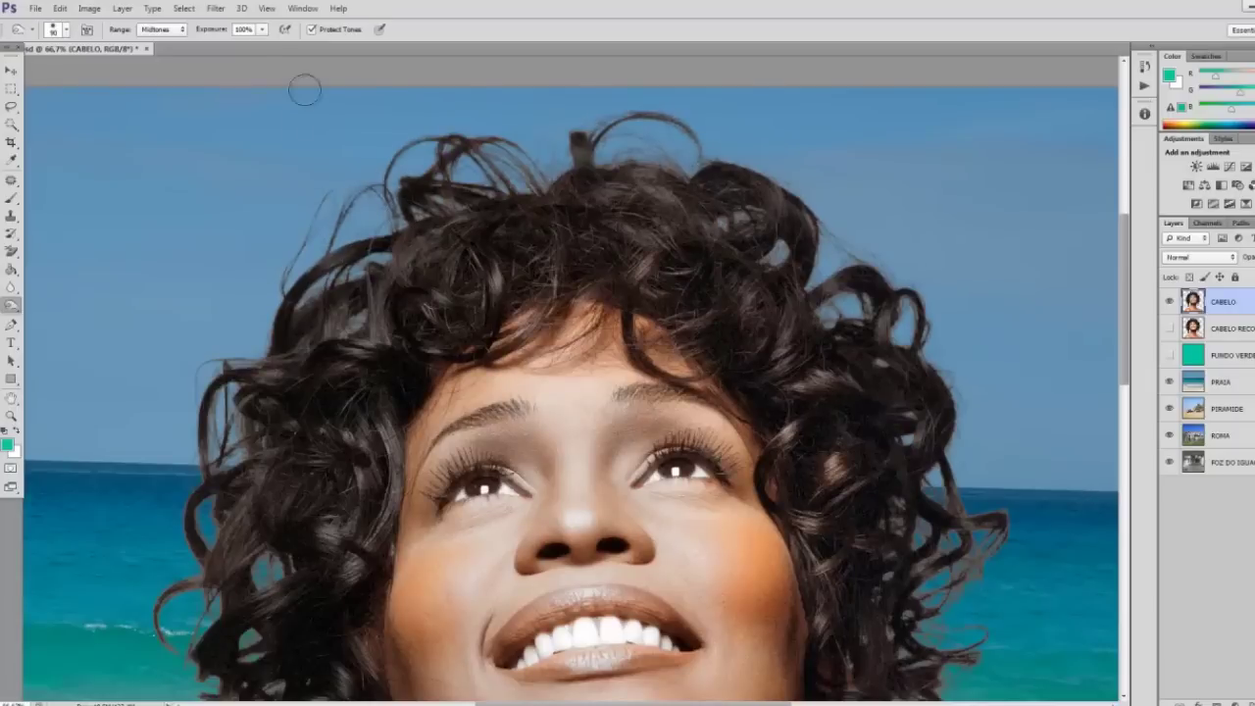
Lower the tool's exposure to 50%.
click(261, 30)
drag(253, 53, 229, 49)
scroll(287, 88, down, 2)
scroll(287, 89, down, 2)
scroll(287, 86, up, 1)
scroll(287, 84, up, 1)
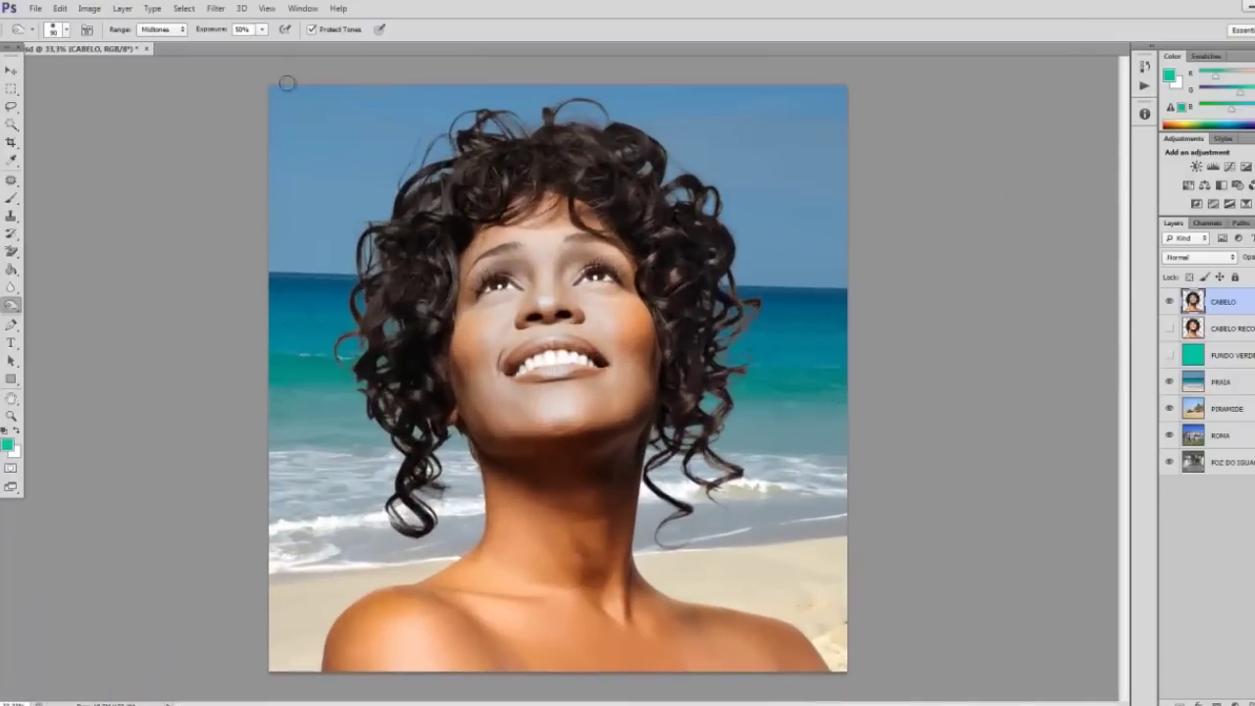
Cycle the pyramid, Colosseum and waterfall backgrounds behind the portrait, ending on the pyramids.
click(1168, 381)
click(1168, 408)
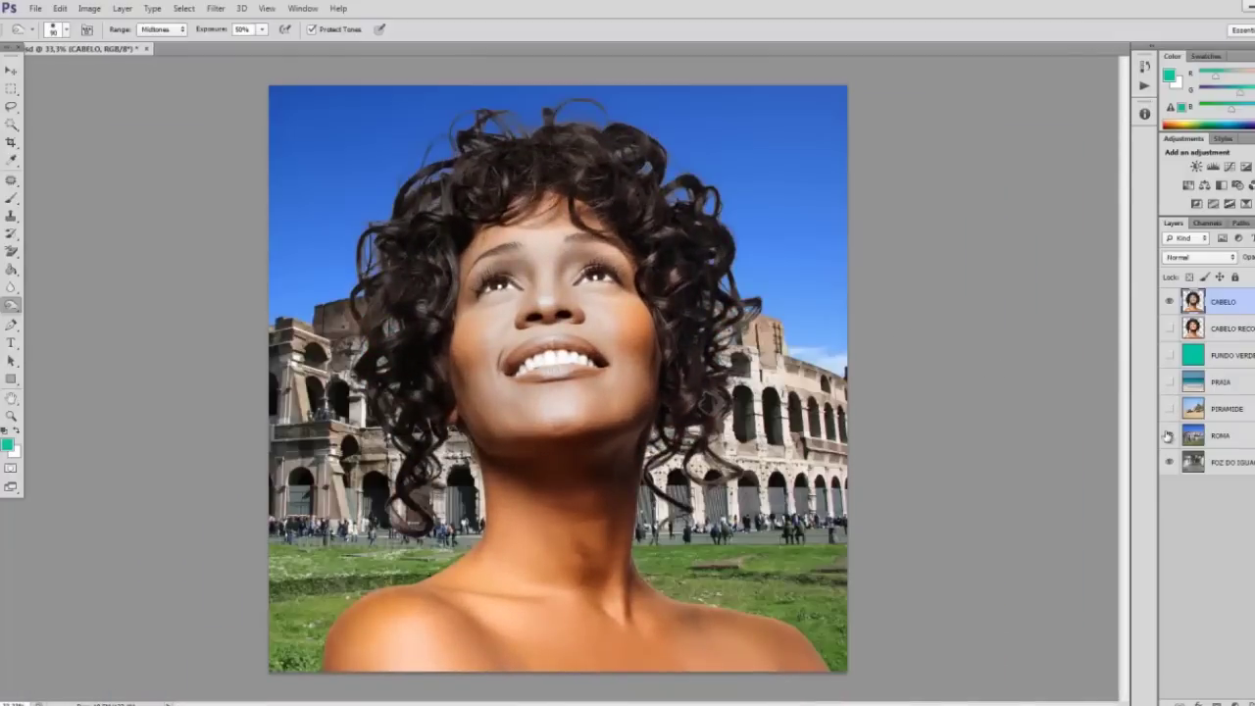
click(1168, 434)
click(1169, 434)
click(1168, 408)
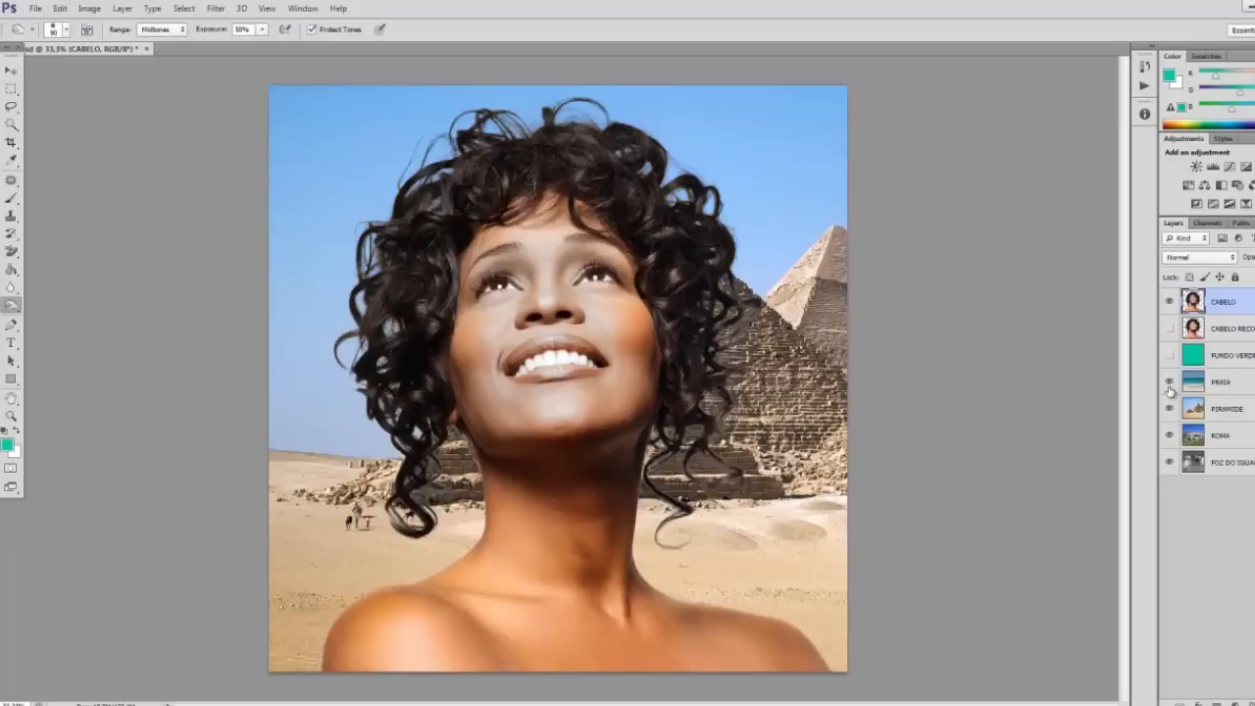